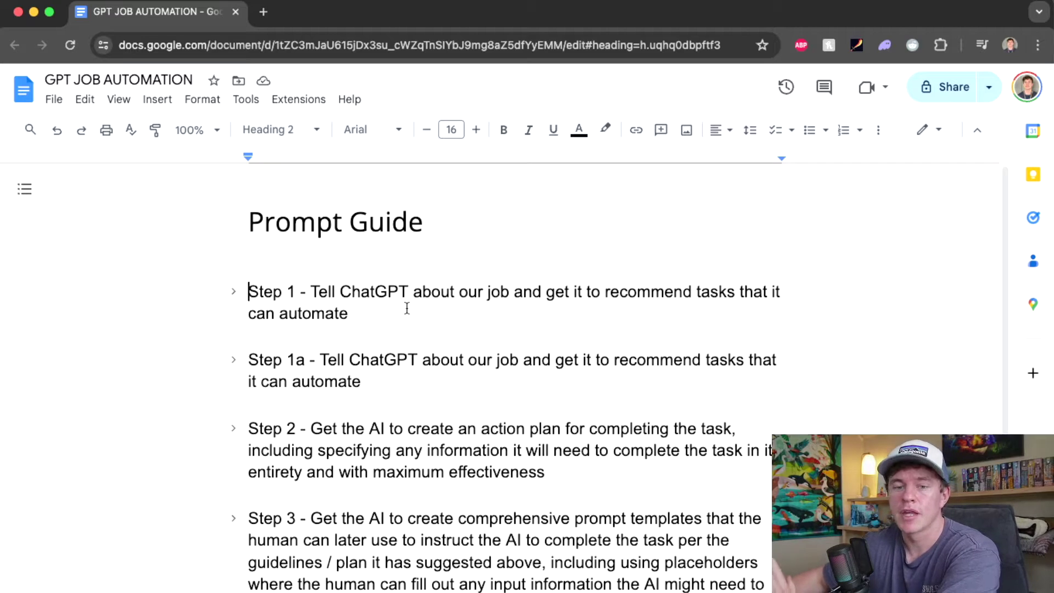
- Scroll past the Step 1 and Step 1a headings to show the italic INSERT_DESCRIPTION_OF_JOB prompt
left_click_drag(312, 291, 394, 310)
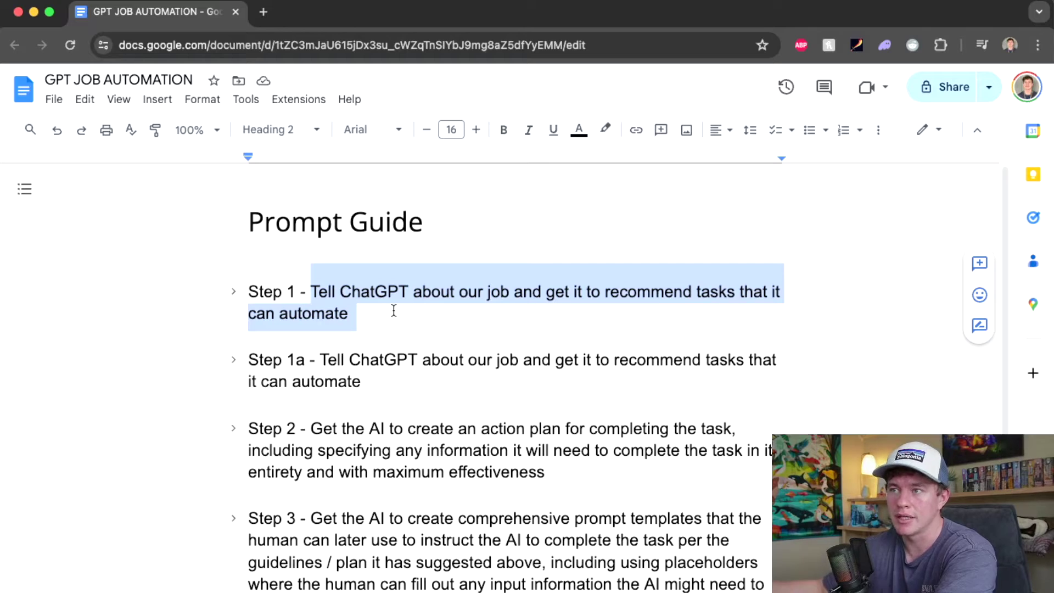
left_click(442, 313)
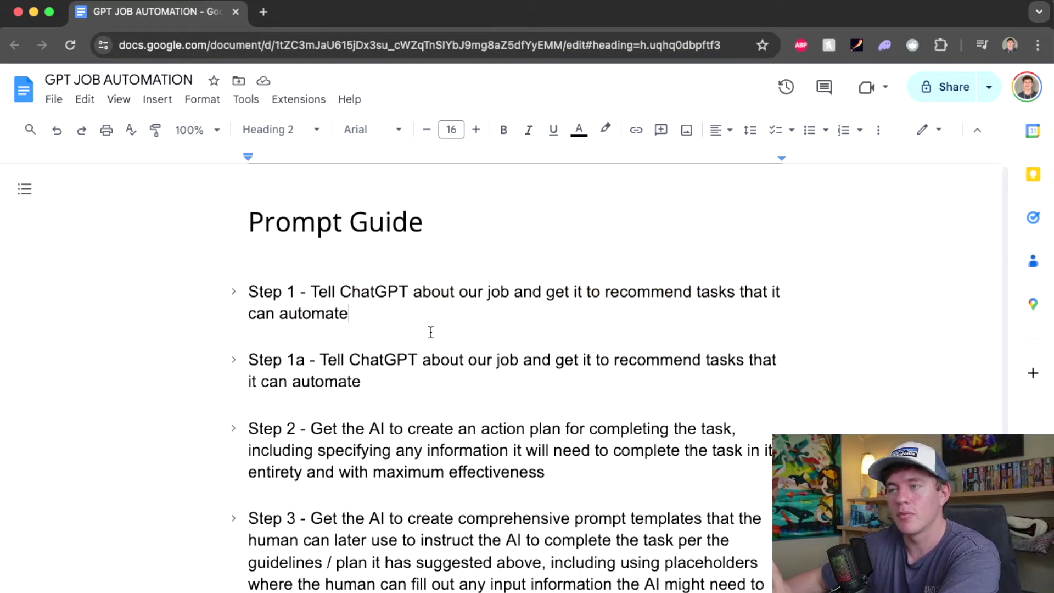
scroll(431, 331, "down", 1)
left_click(401, 366)
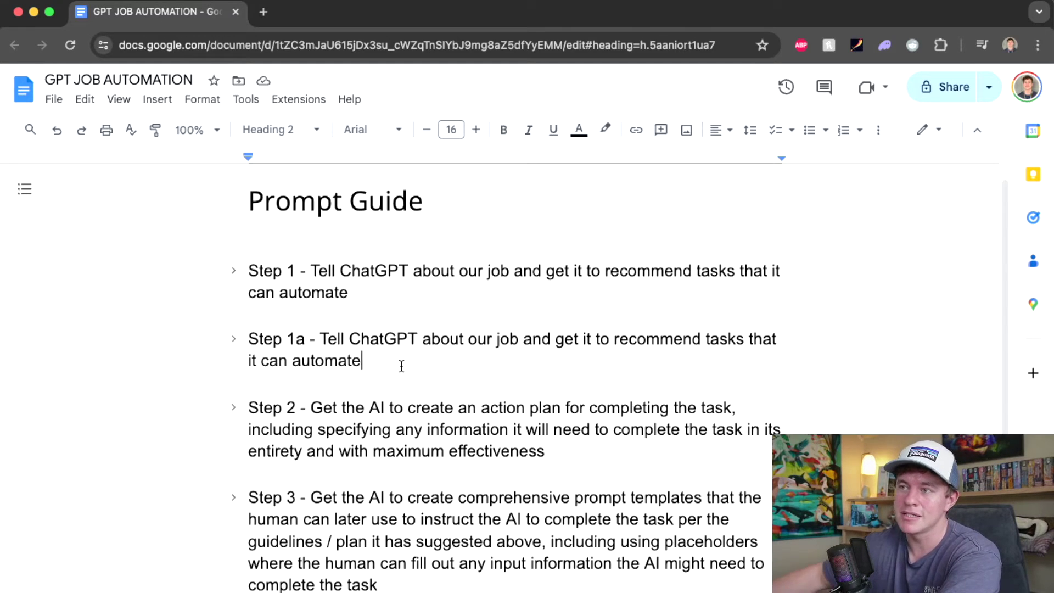
scroll(364, 384, "down", 1)
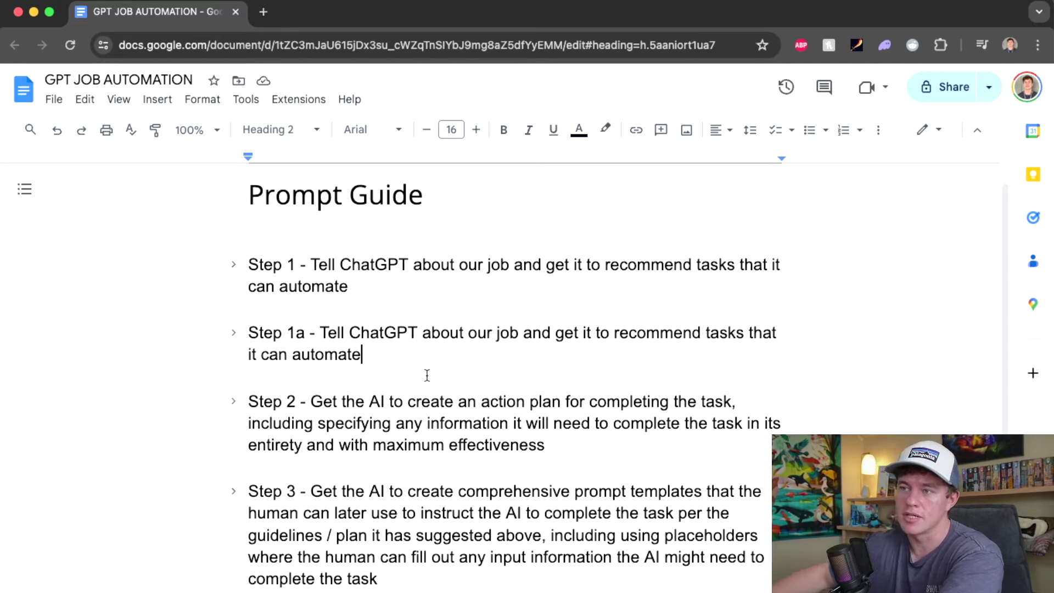
scroll(406, 369, "down", 1)
scroll(408, 374, "down", 4)
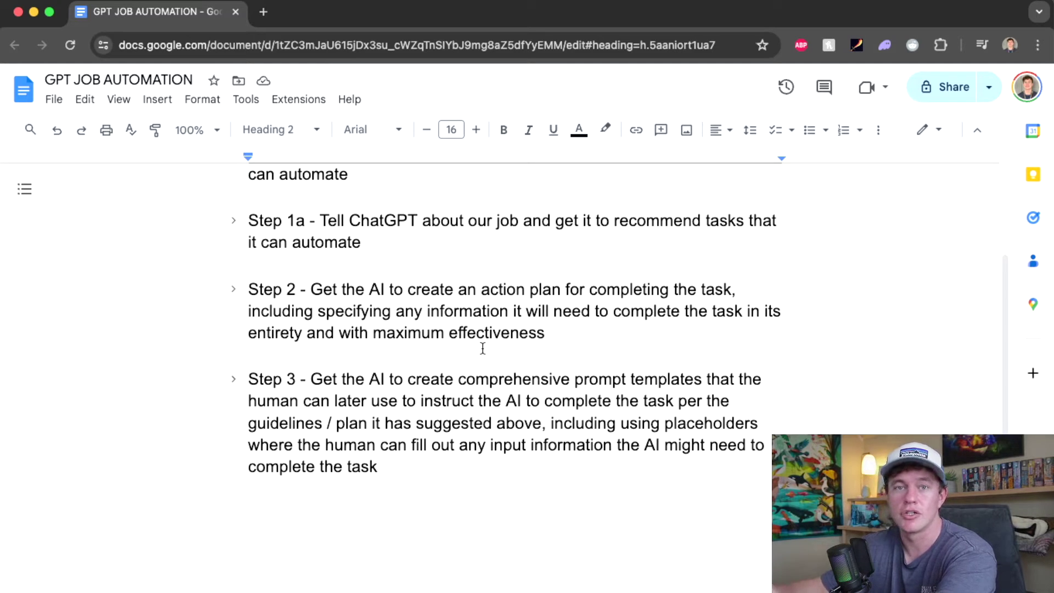
scroll(308, 420, "up", 5)
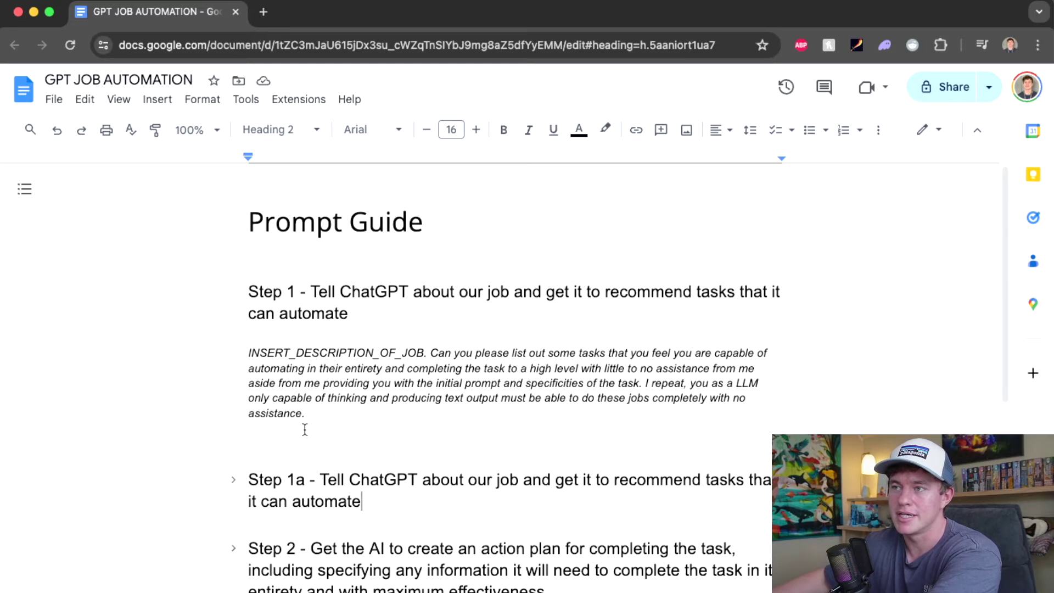
scroll(301, 393, "down", 1)
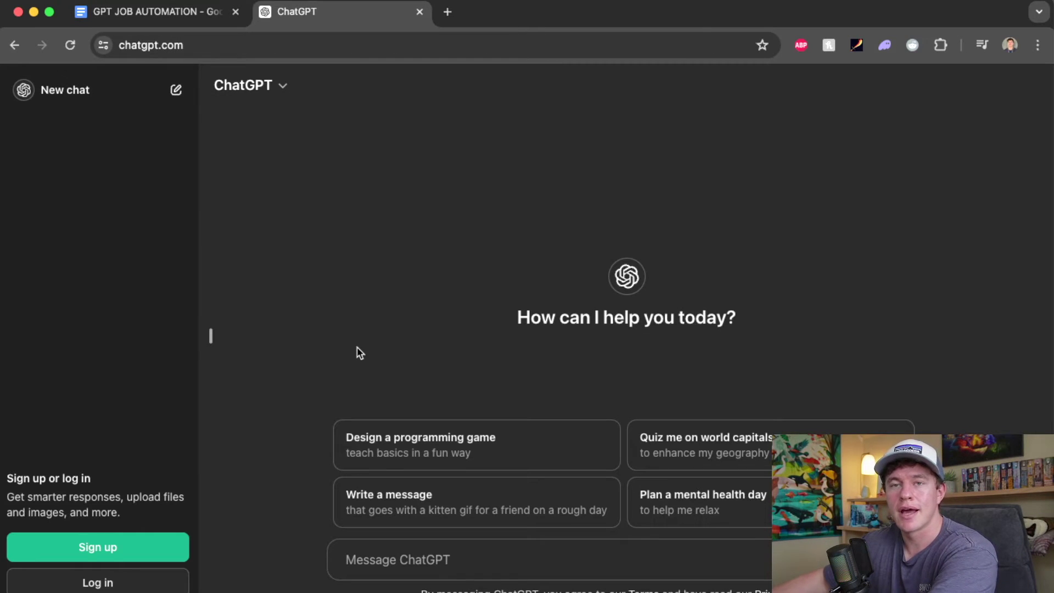
- Paste the copied Step 1 prompt into the new ChatGPT chat's message box
left_click(153, 22)
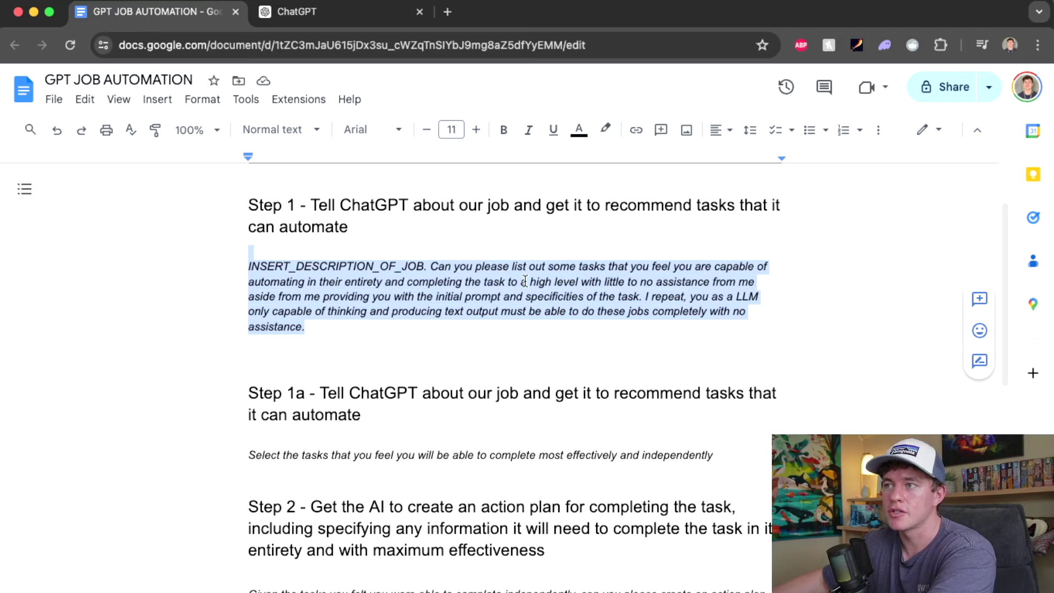
left_click(296, 11)
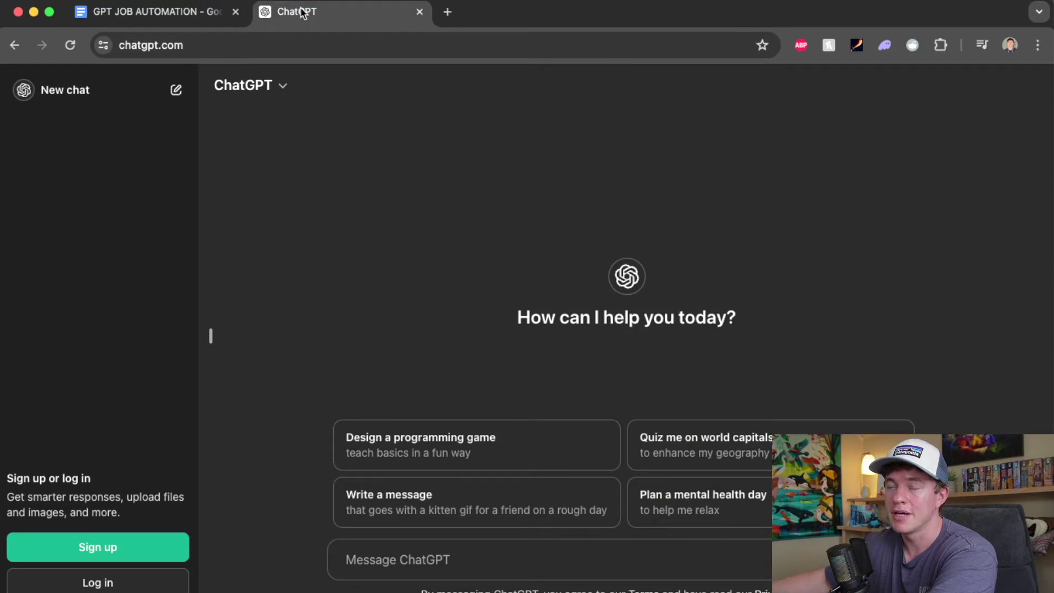
left_click(408, 549)
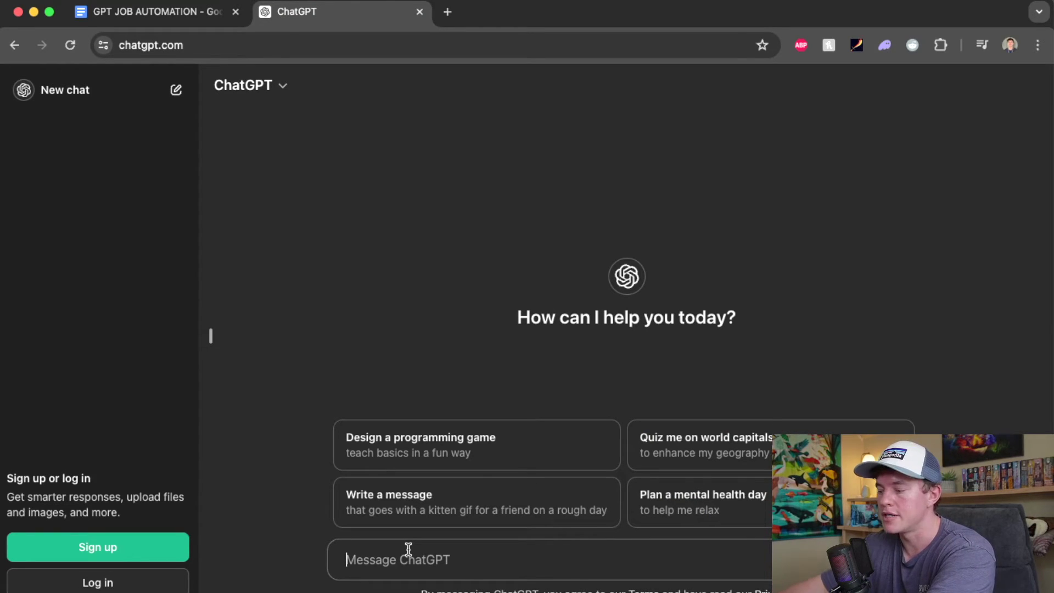
key("super+v")
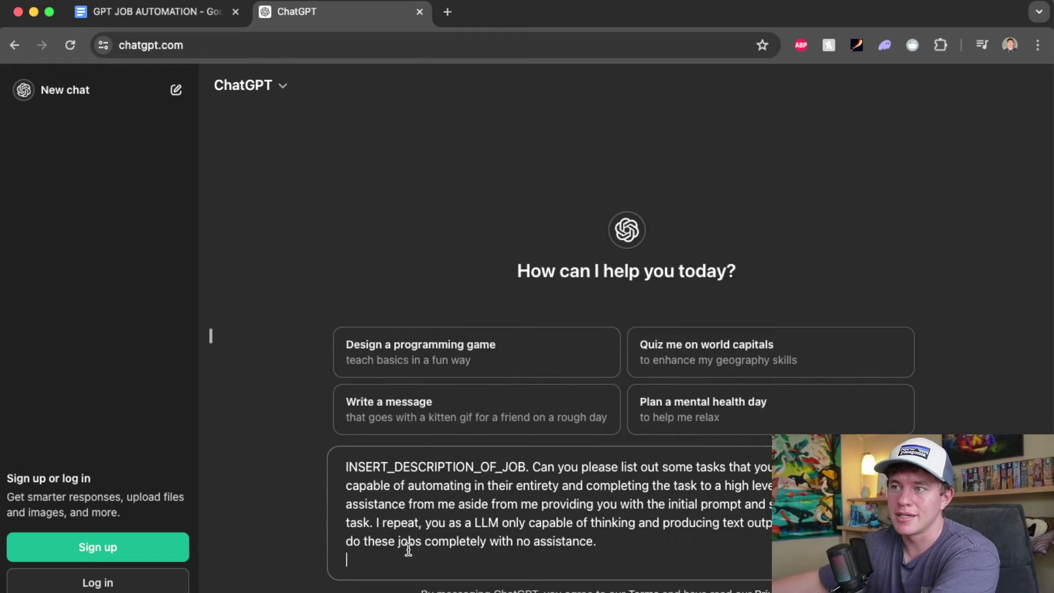
- Replace INSERT_DESCRIPTION_OF_JOB with 'I am a maths teacher for 13 - 18 year olds' and send
left_click_drag(525, 467, 328, 462)
type("I am")
type(" a")
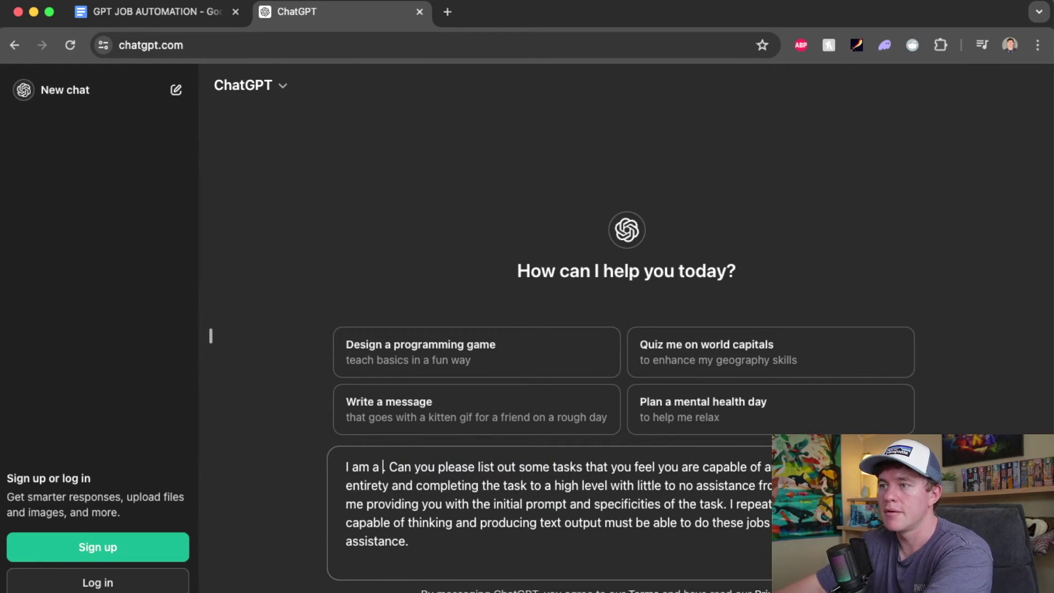
type(" maths teacher for 13-")
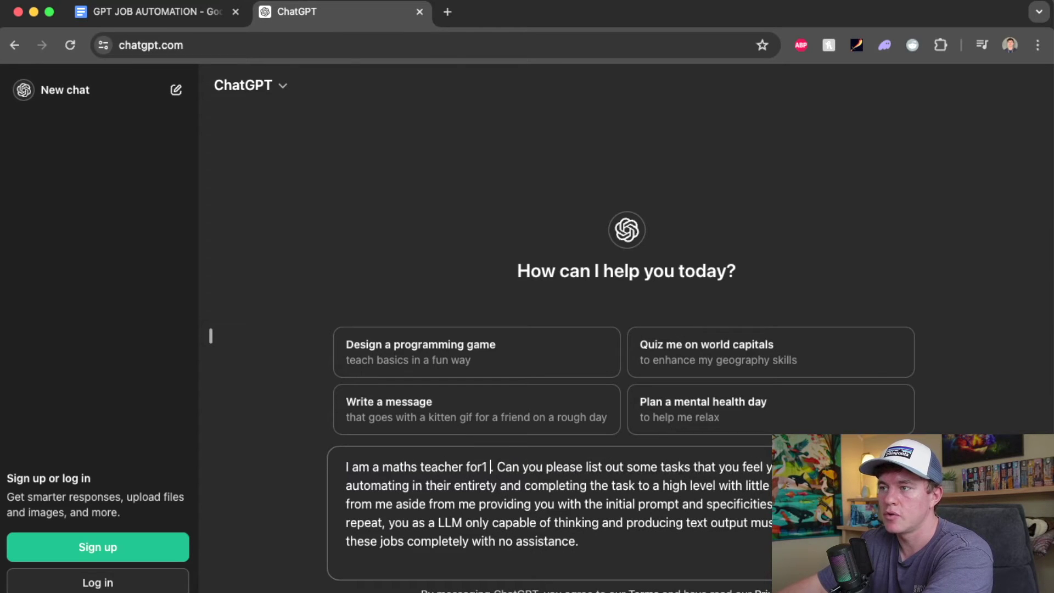
key("BackSpace")
type("- 18 year old")
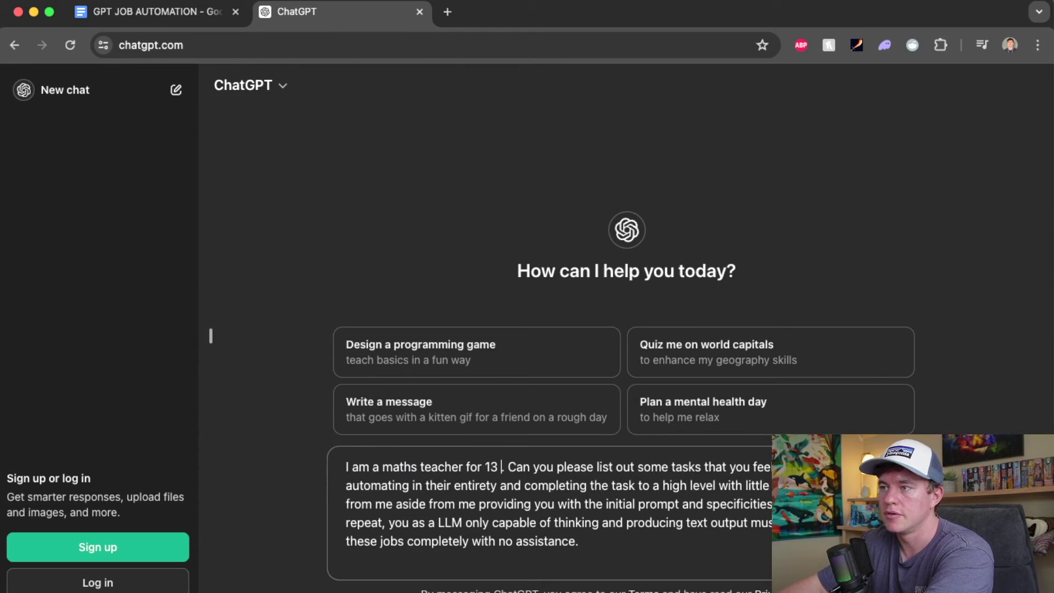
type("s")
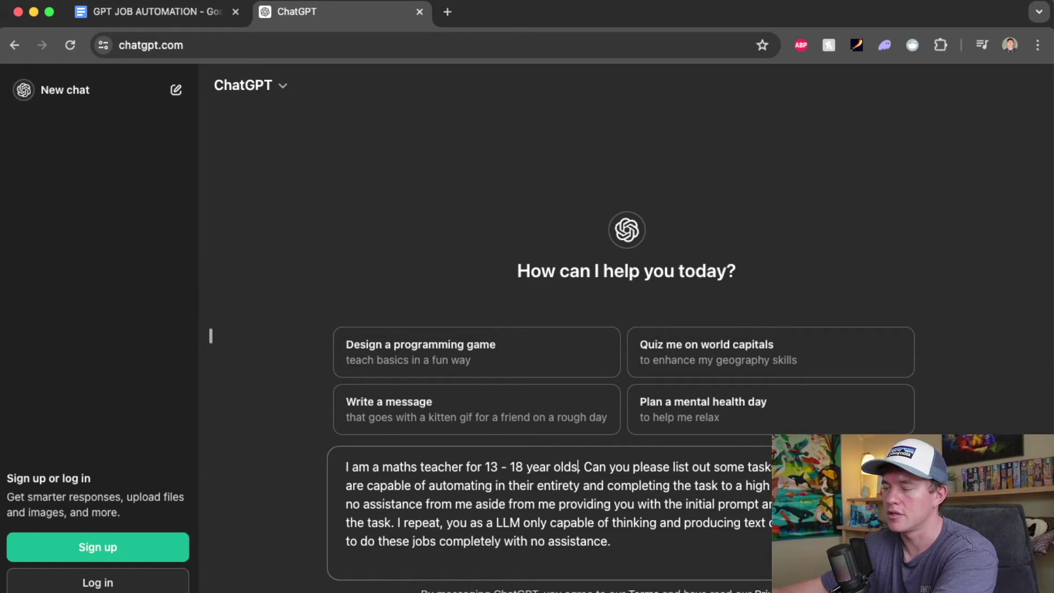
key("Return")
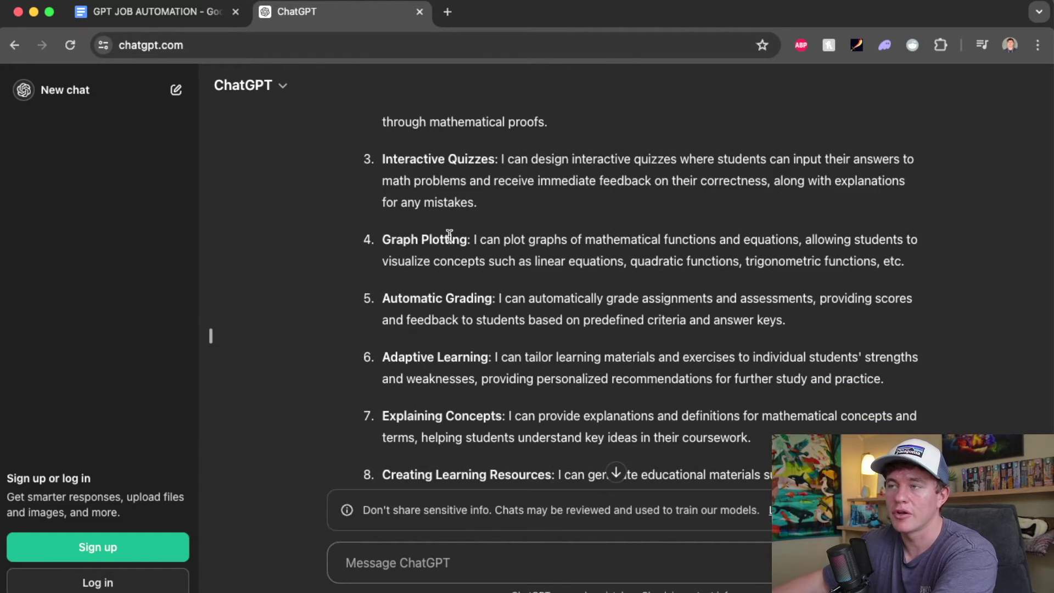
- Look over the Graph Plotting task name and description in ChatGPT's task list
left_click_drag(469, 239, 371, 247)
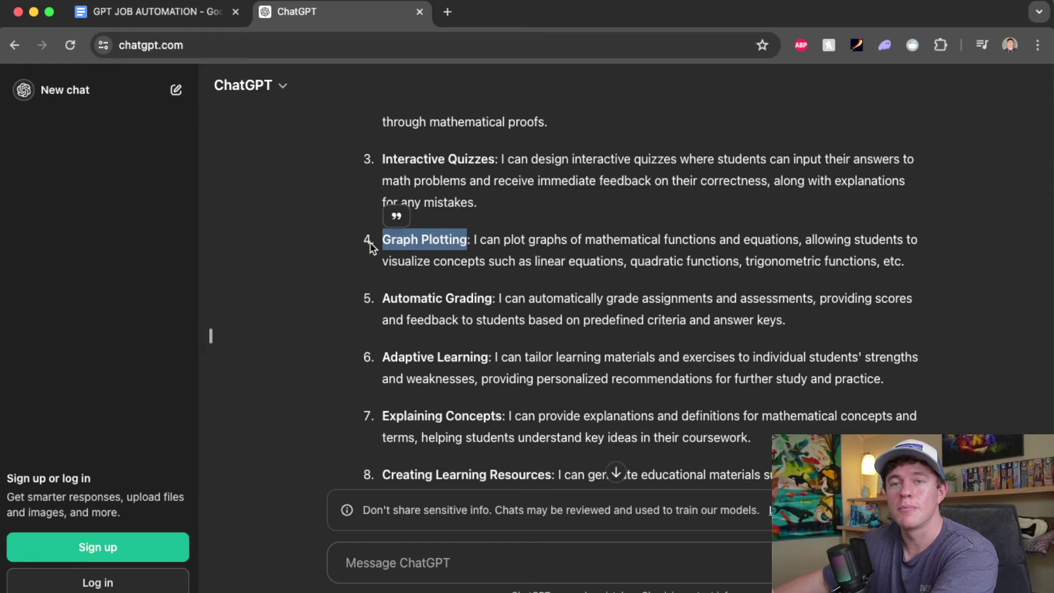
left_click(424, 246)
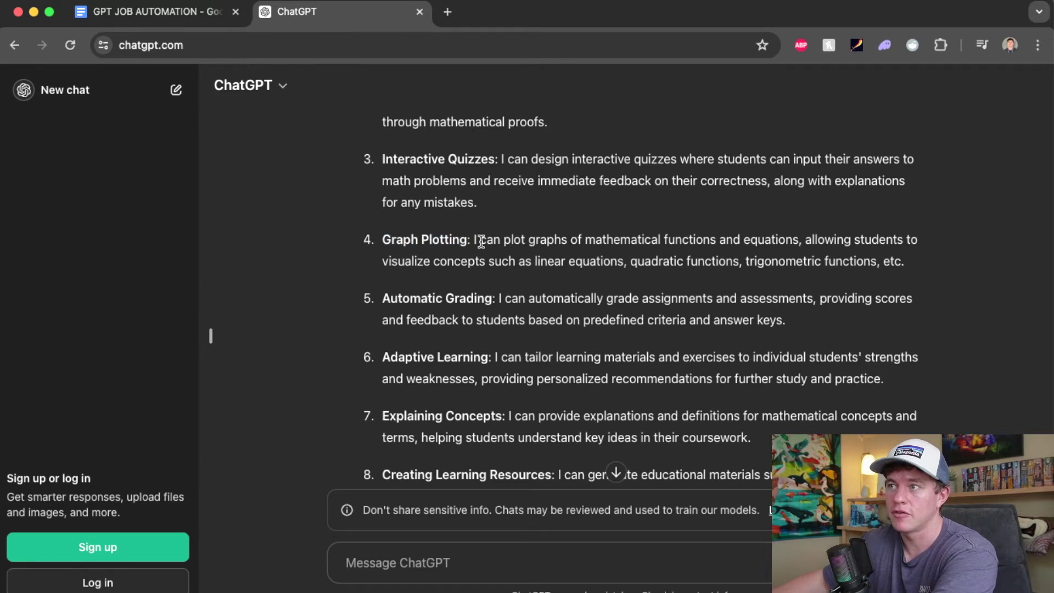
left_click_drag(481, 241, 697, 264)
left_click(697, 263)
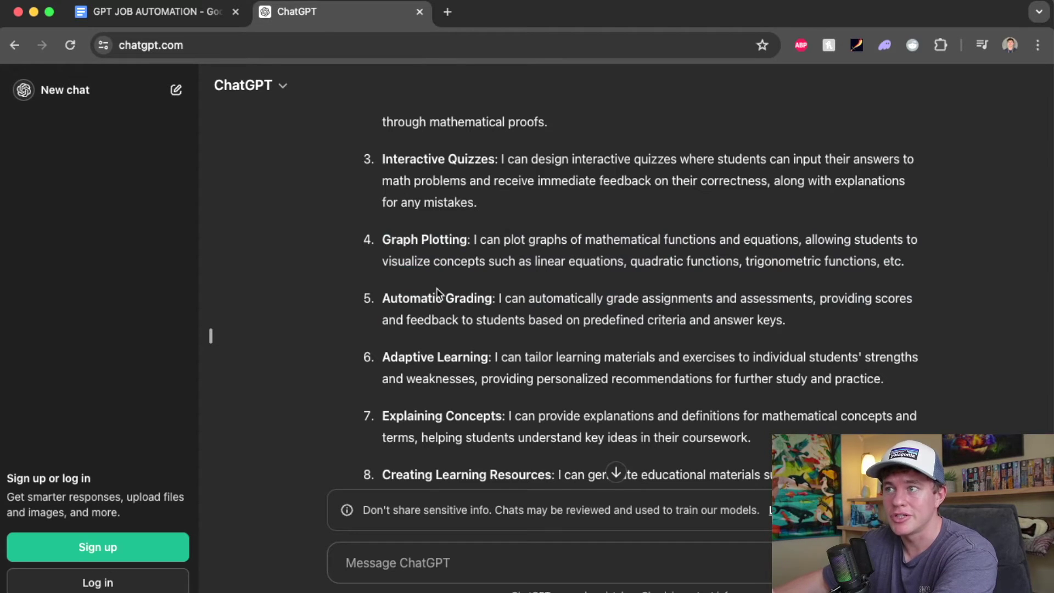
scroll(442, 302, "down", 5)
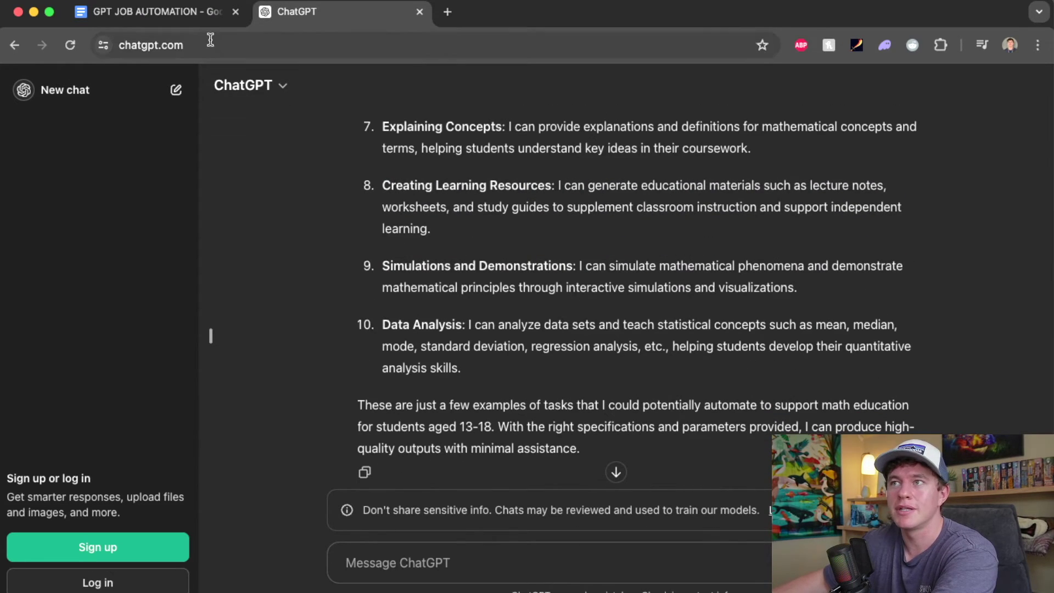
- Copy the Step 1a task-selection prompt from the guide and send it to ChatGPT
left_click(160, 12)
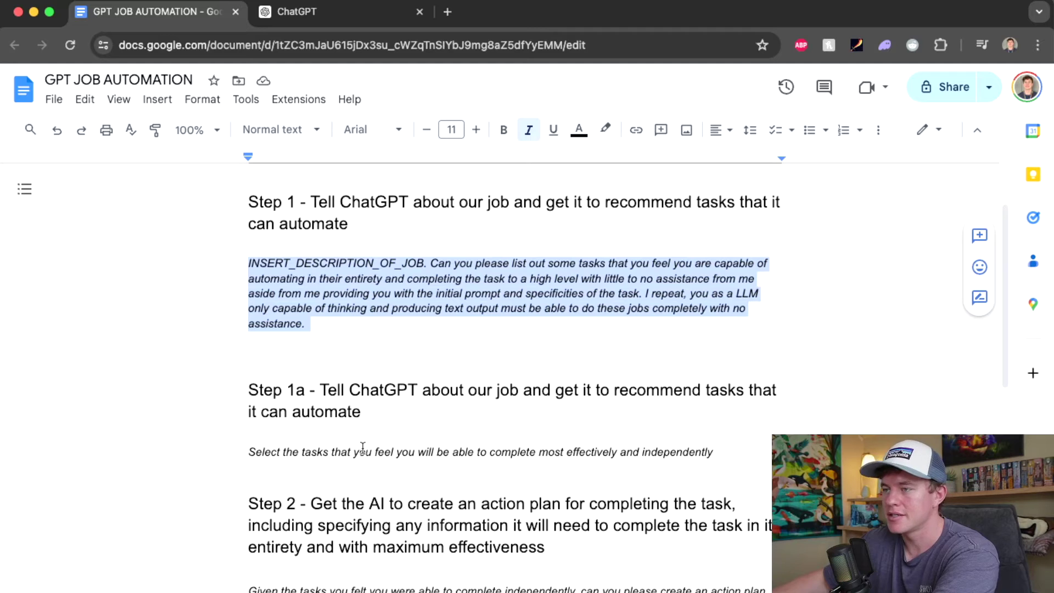
triple_click(360, 448)
key("super+c")
left_click(360, 16)
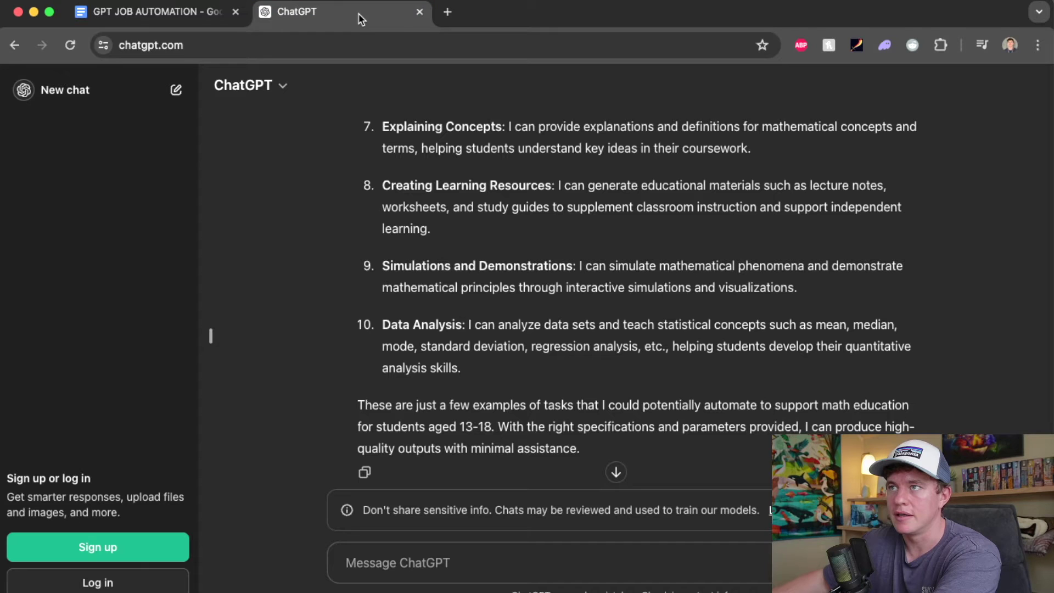
left_click(402, 564)
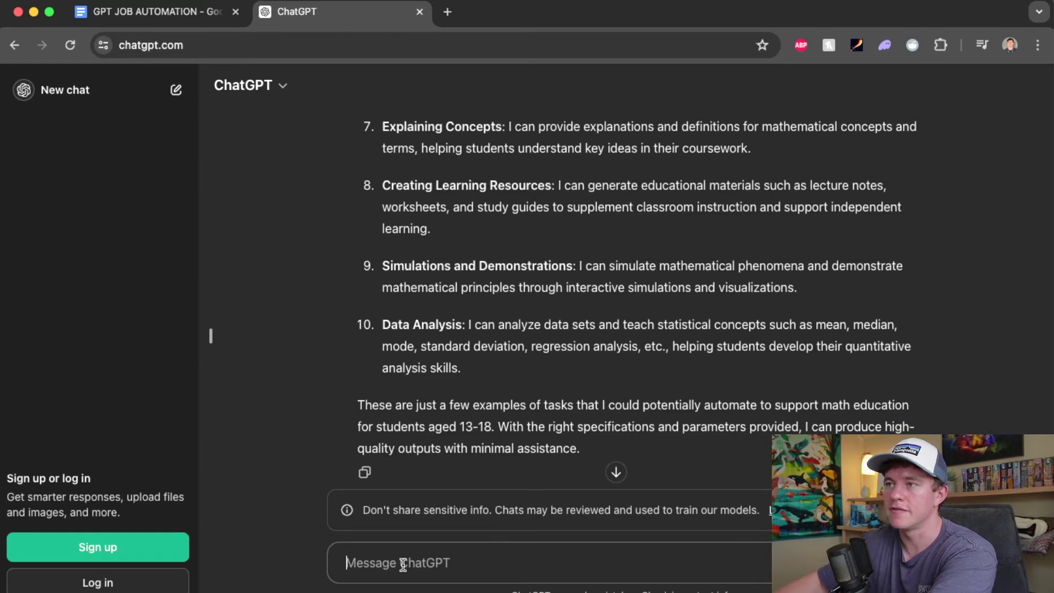
key("super+v")
key("Return")
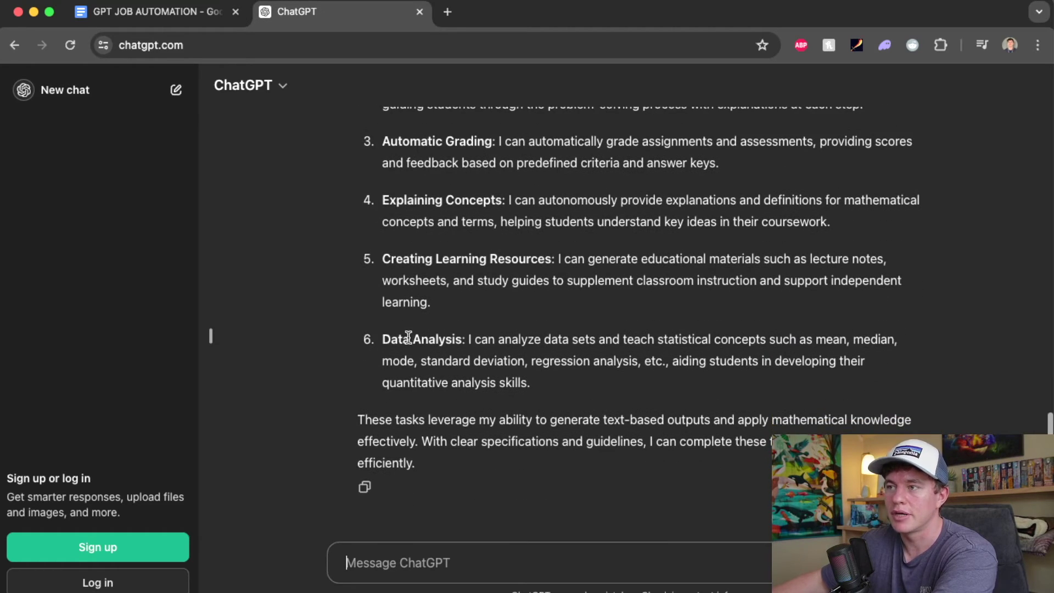
scroll(430, 341, "up", 3)
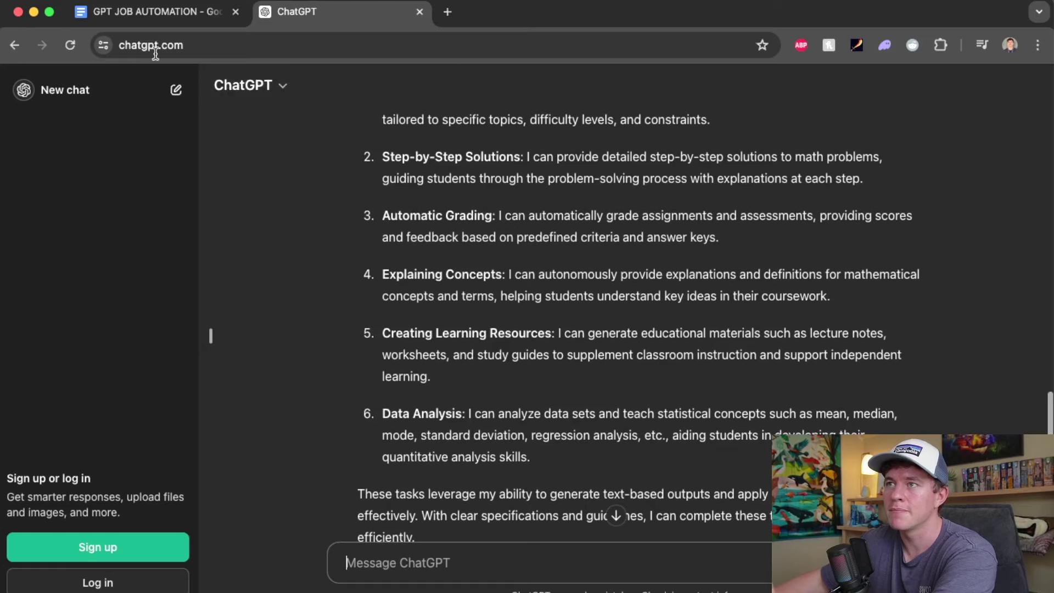
left_click(150, 11)
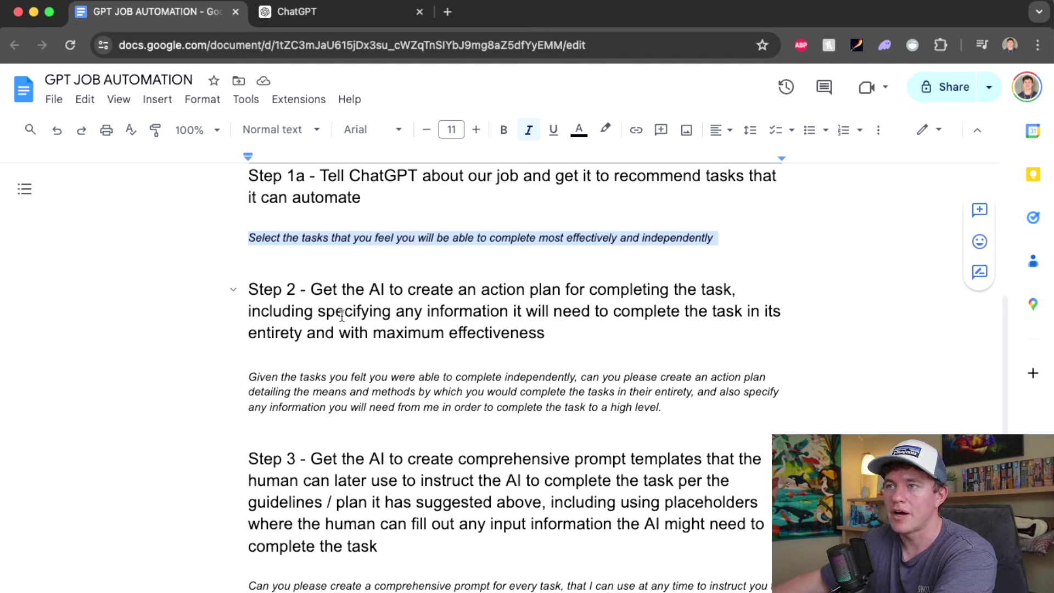
- Copy the Step 2 action-plan prompt from the guide and send it to ChatGPT
scroll(419, 322, "down", 2)
left_click_drag(683, 358, 224, 332)
key("super+c")
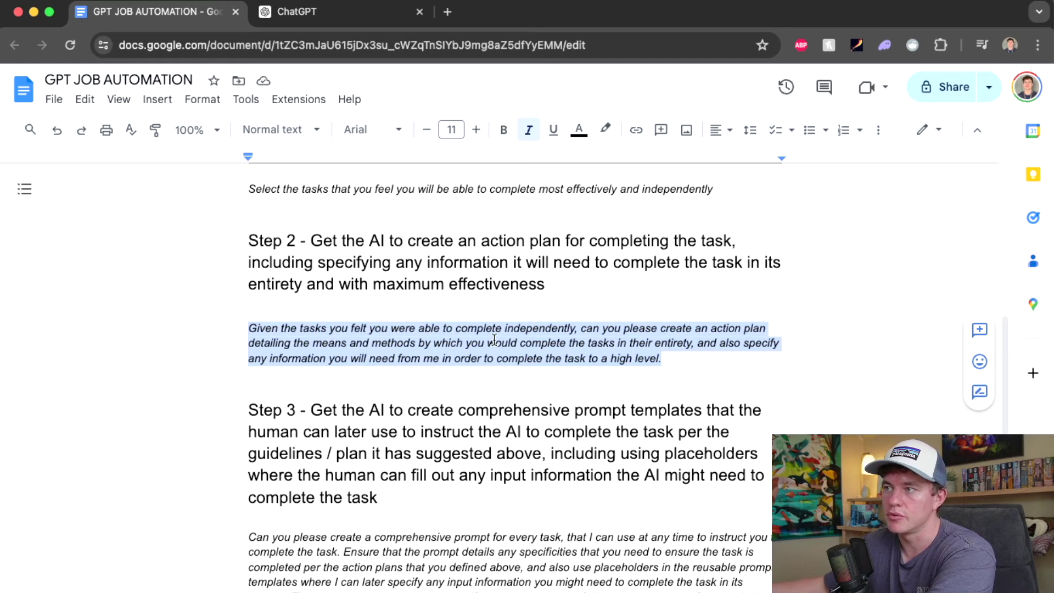
left_click(377, 15)
left_click(435, 569)
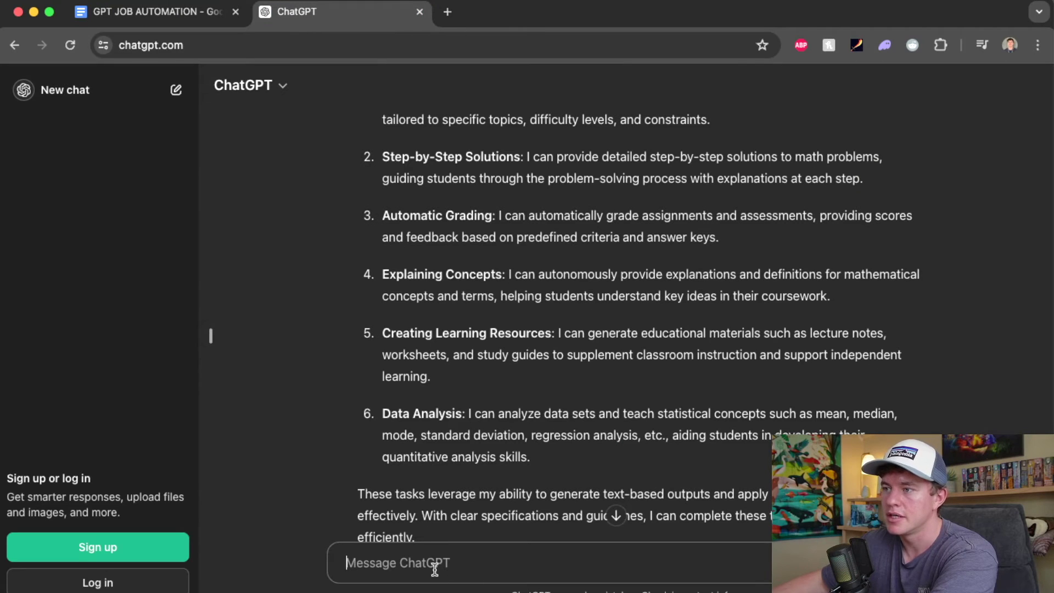
key("super+v")
key("Return")
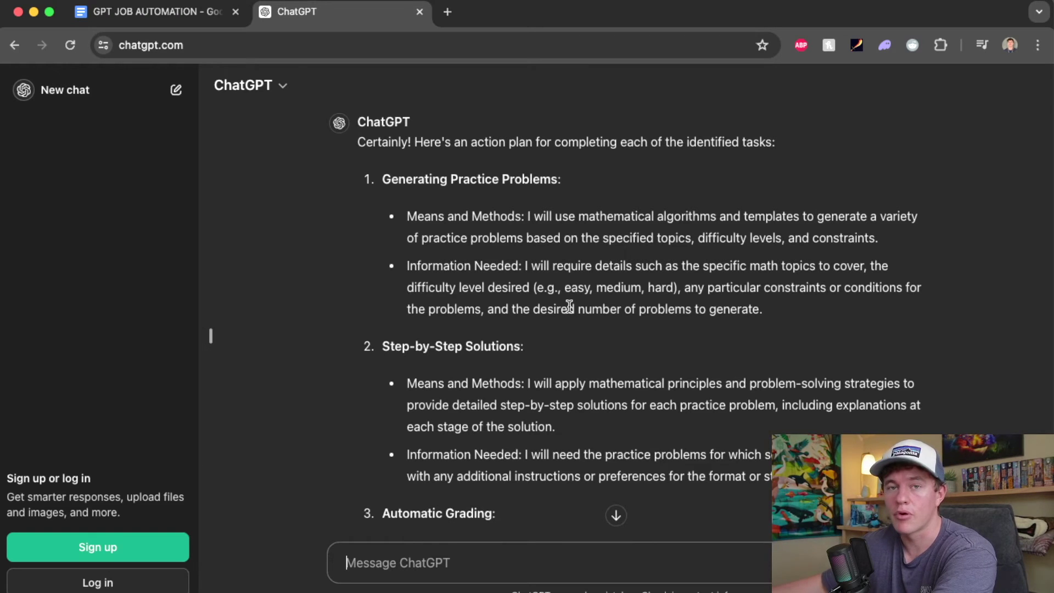
key("ctrl+shift+Tab")
- Send ChatGPT the Step 3 prompt-template request copied from the guide
scroll(465, 355, "down", 5)
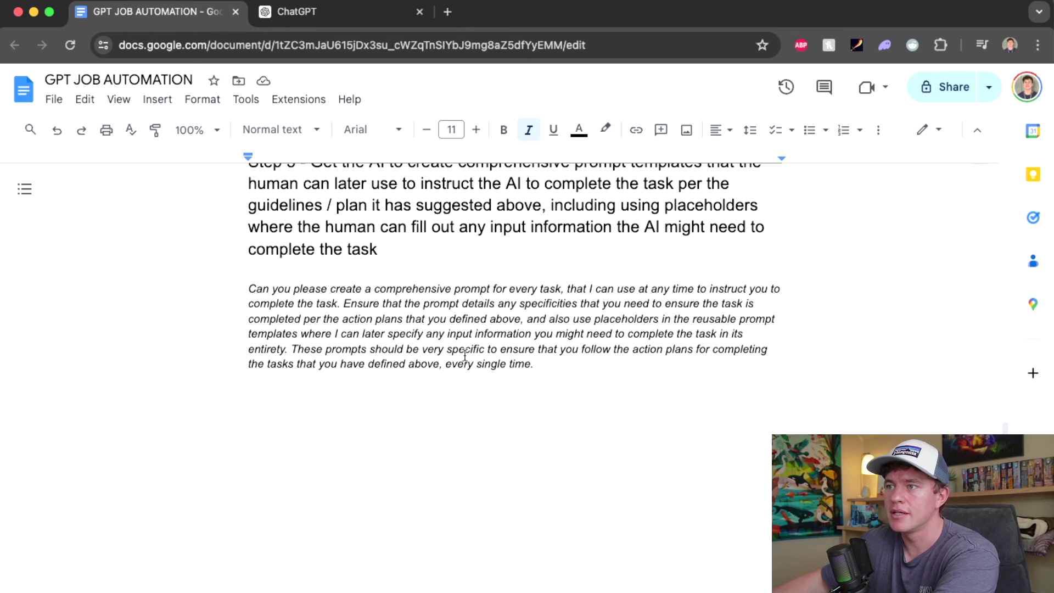
triple_click(377, 319)
key("ctrl+c")
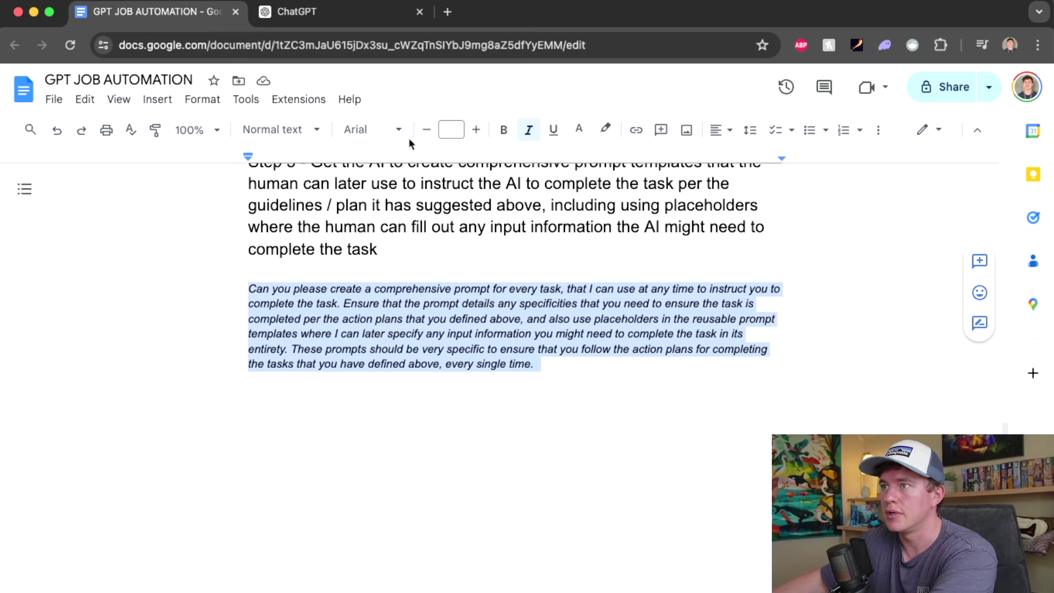
left_click(352, 12)
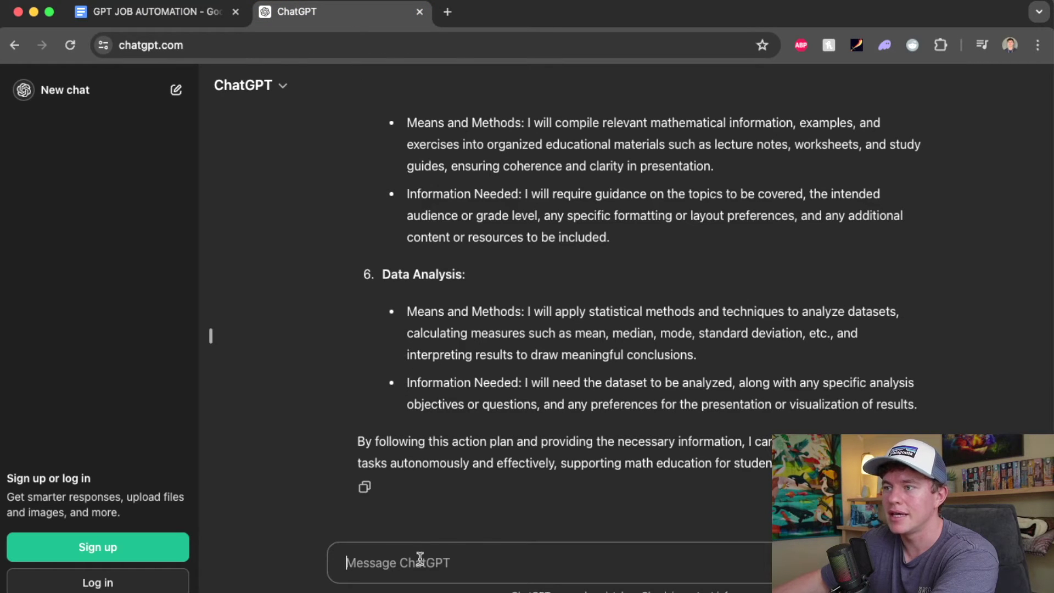
key("ctrl+v")
key("Return")
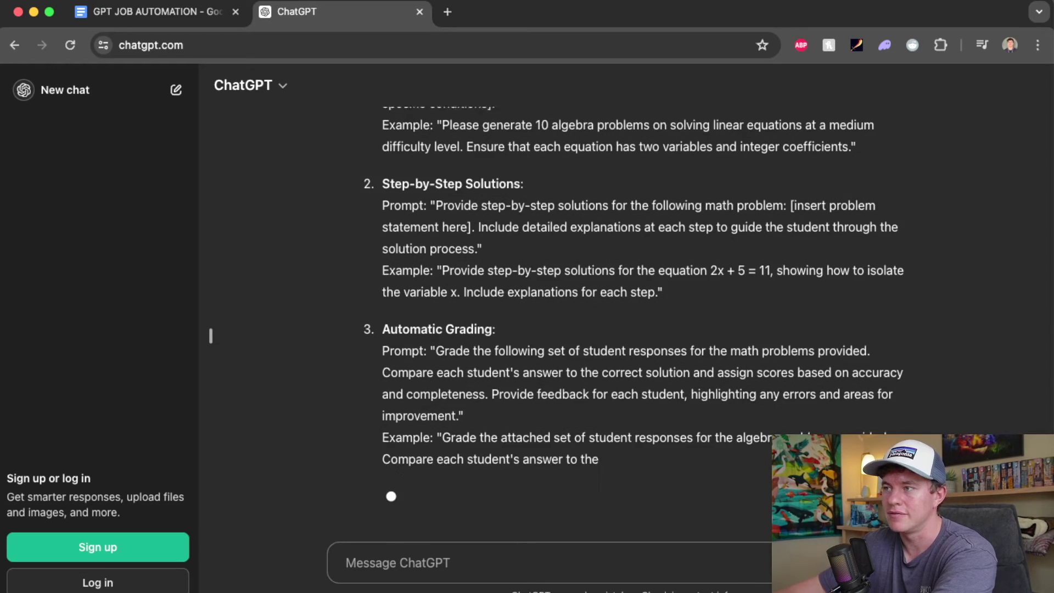
- Review the first task's generated prompt template in the reply
scroll(430, 276, "up", 4)
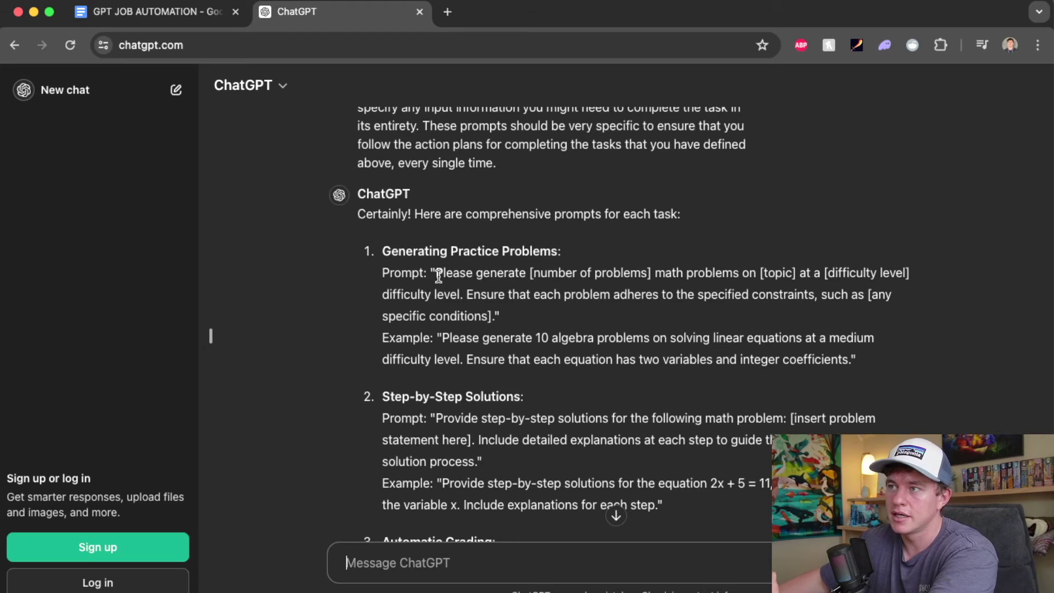
left_click_drag(434, 274, 496, 312)
left_click(529, 295)
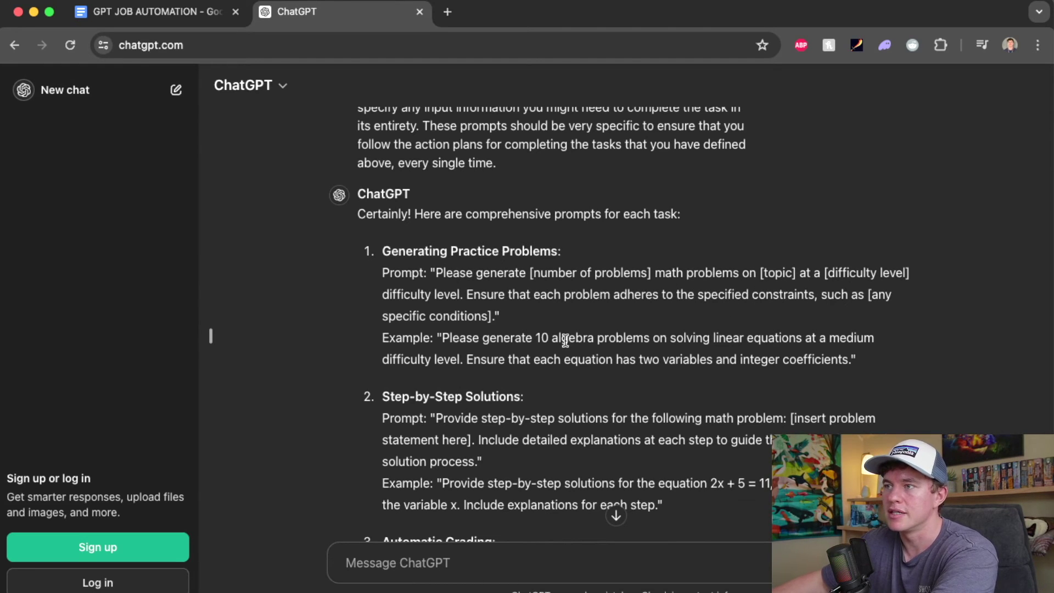
scroll(522, 307, "down", 1)
- Send the item 1 Example prompt requesting 10 medium two-variable linear equation problems, then read them
left_click_drag(443, 335, 859, 360)
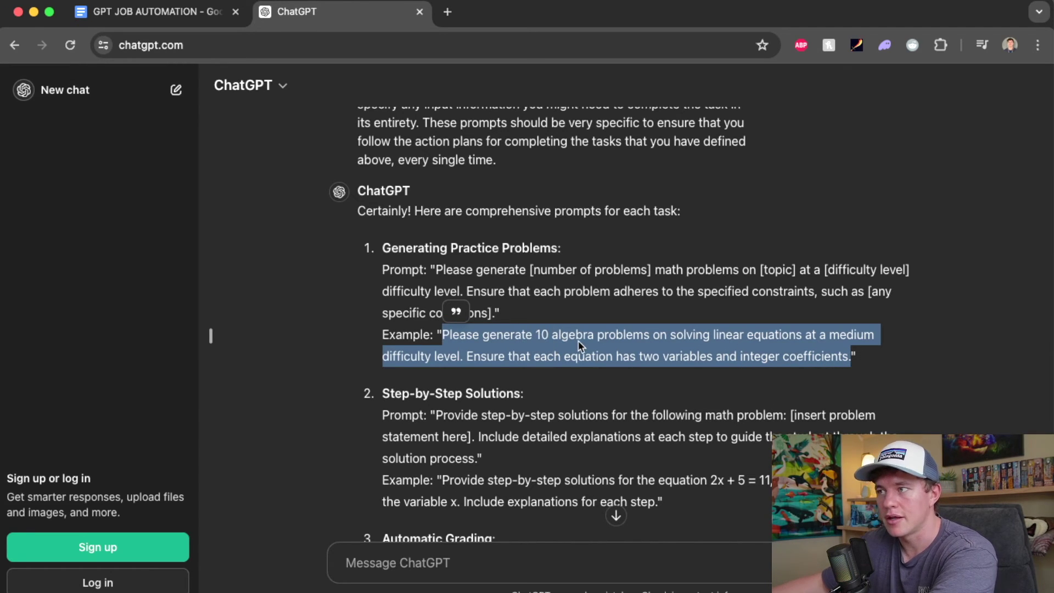
scroll(578, 341, "down", 15)
left_click(416, 556)
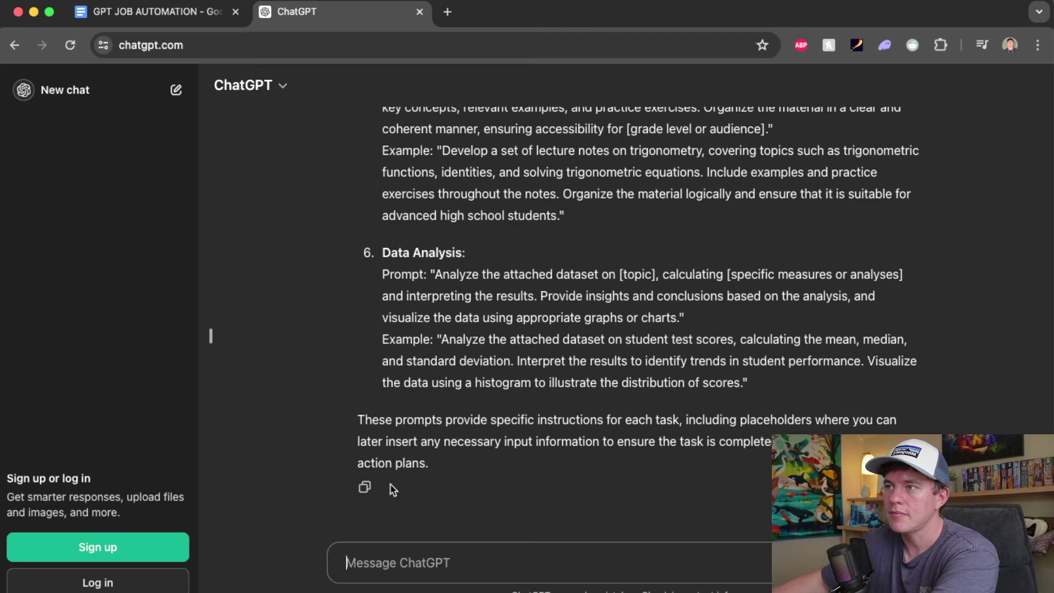
key("super+v")
key("Return")
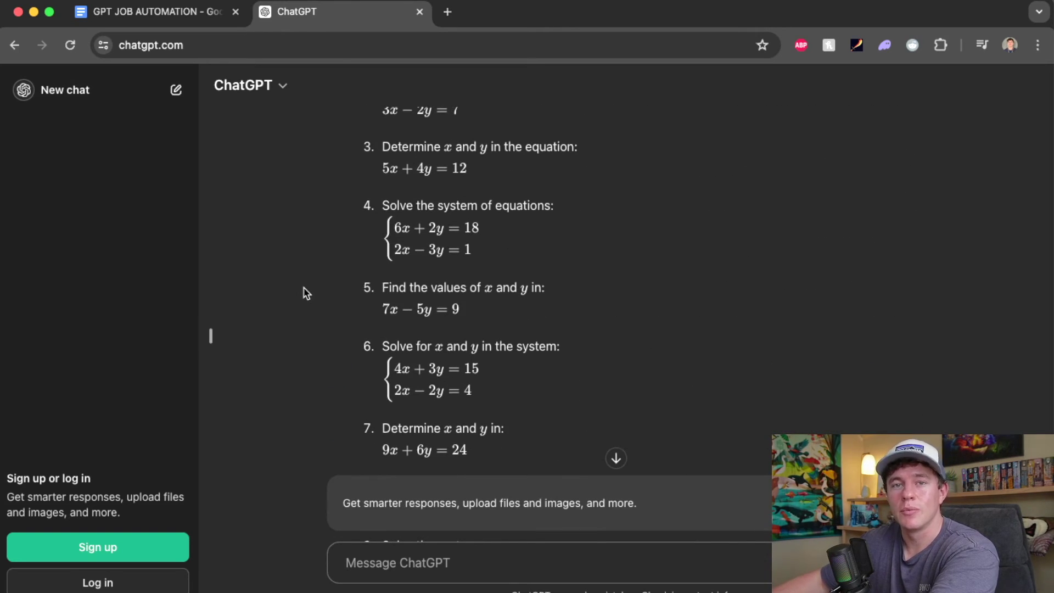
scroll(306, 292, "up", 5)
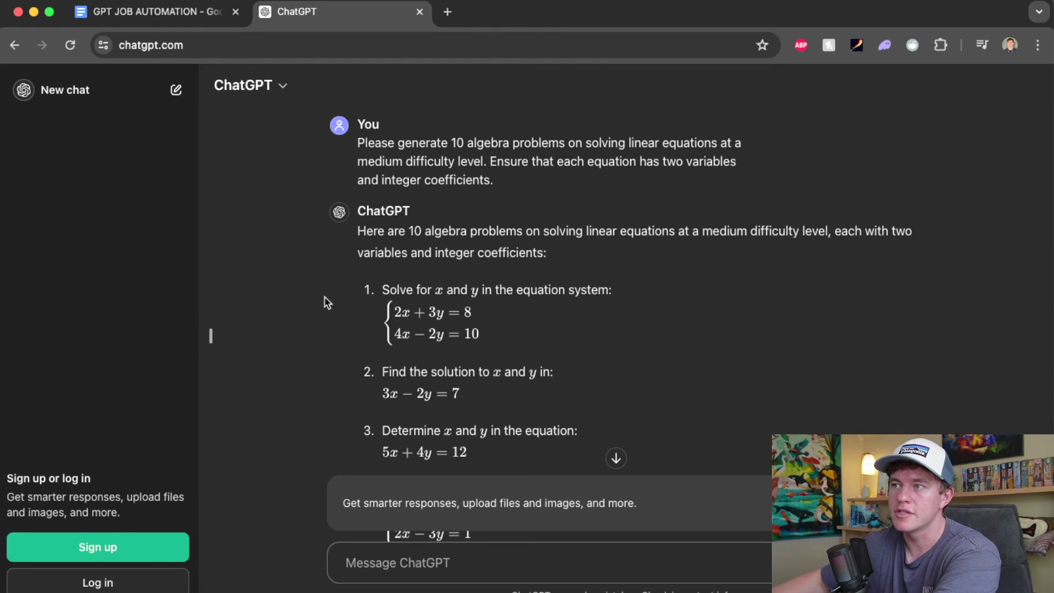
scroll(590, 312, "down", 15)
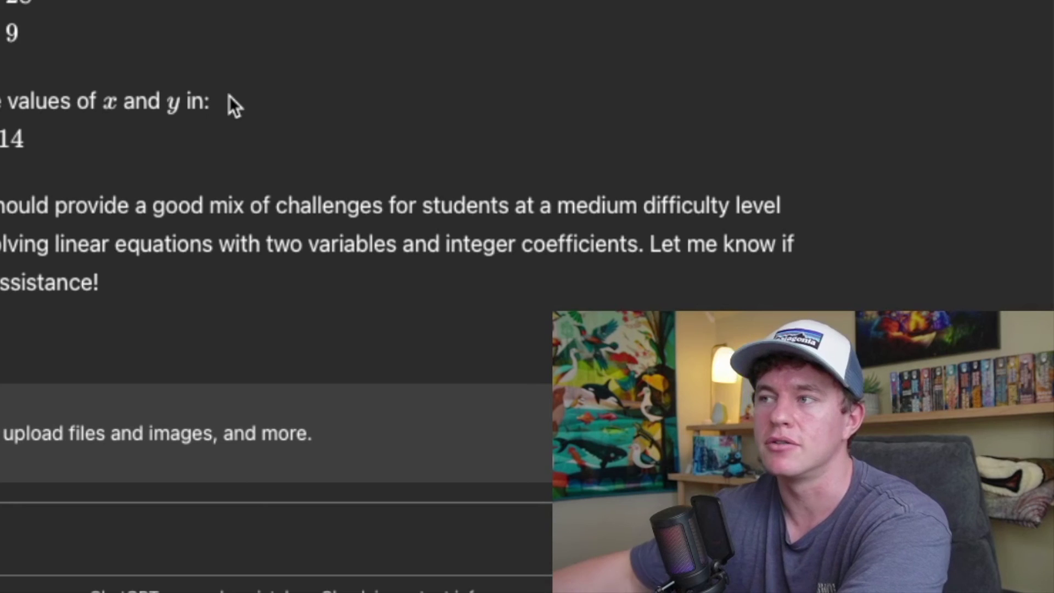
- Scroll back up through the algebra problems and return to the Prompt Guide's beginning
scroll(155, 47, "up", 10)
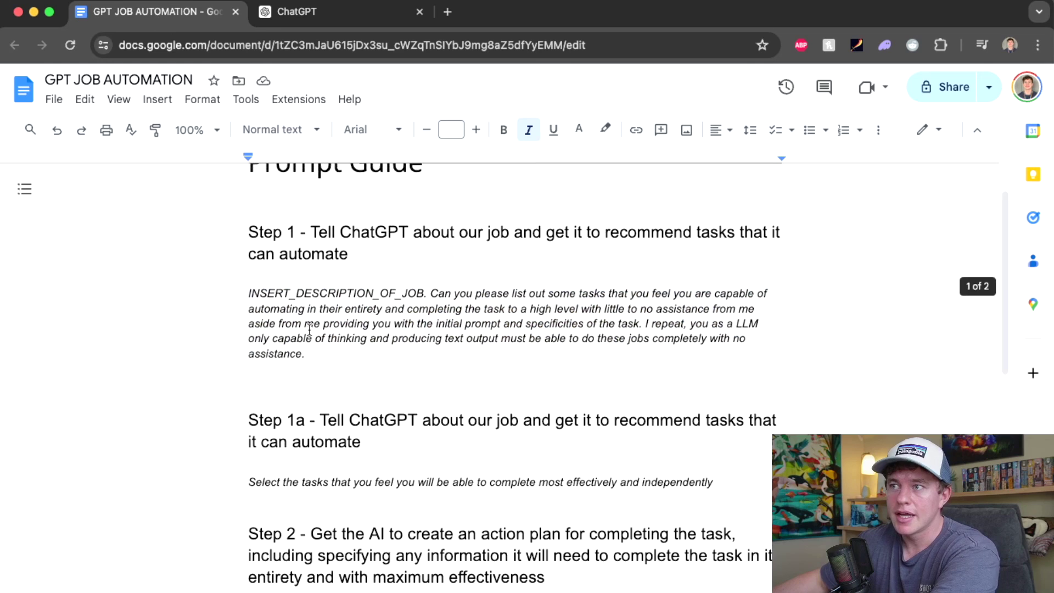
scroll(214, 295, "up", 2)
left_click(275, 262)
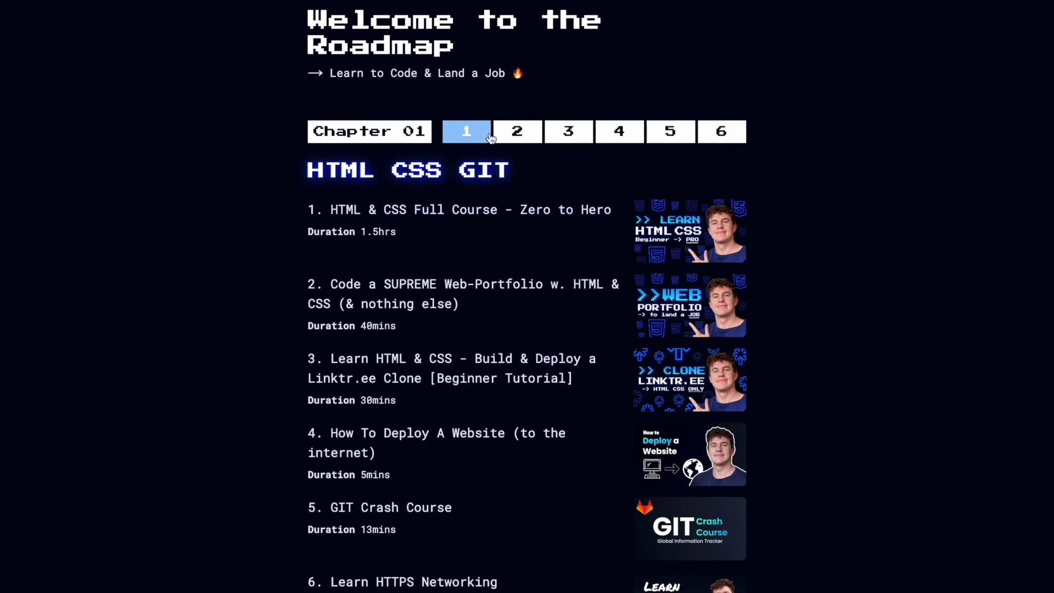
scroll(554, 329, "down", 10)
scroll(547, 321, "down", 15)
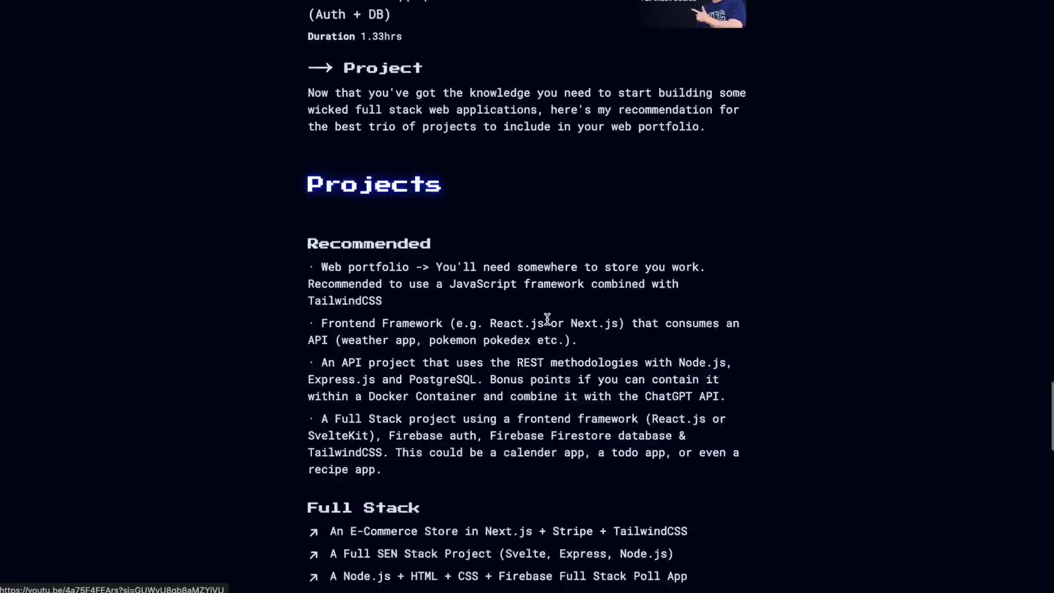